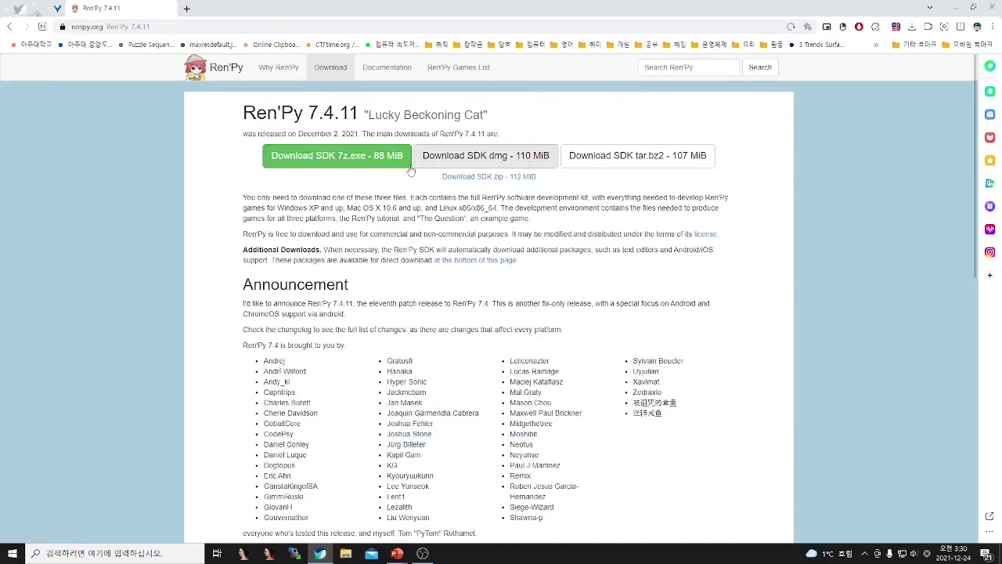
Start downloading the Ren'Py 7.4.11 SDK 7z.exe file and cancel saving it
{"action": "left_click", "coordinate": [335, 167]}
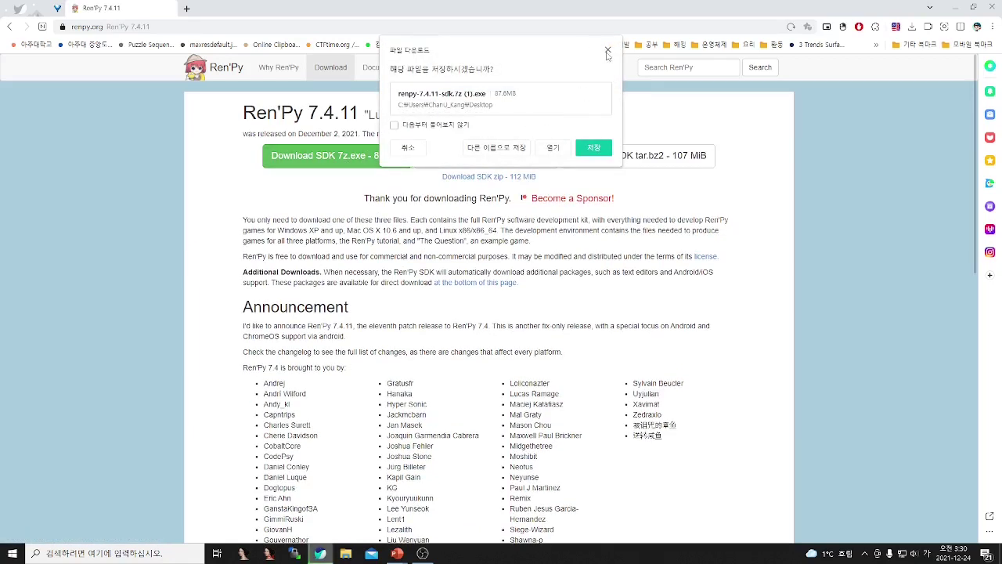
{"action": "left_click", "coordinate": [608, 50]}
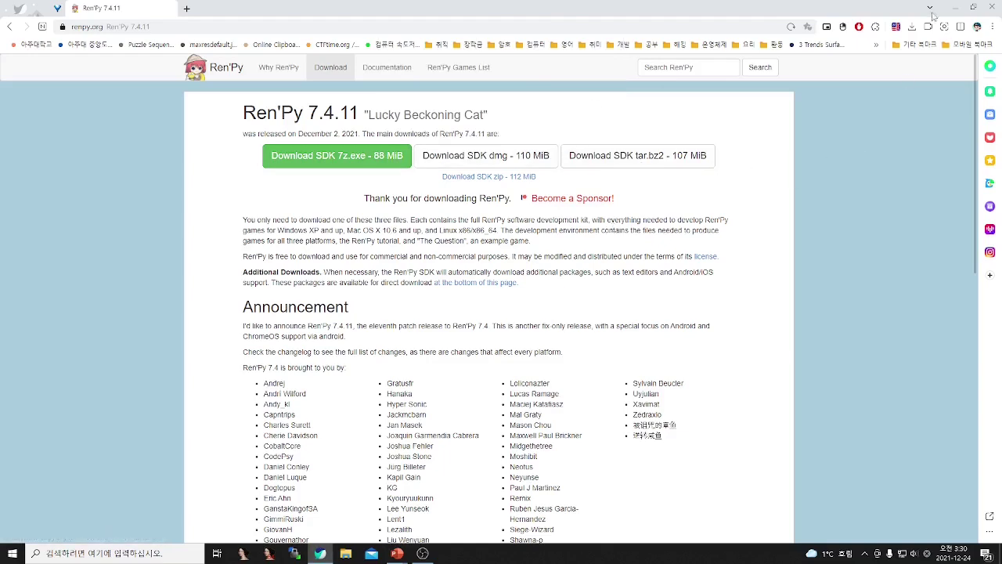
Minimize the browser and extract the renpy-7.4.11-sdk self-extracting archive to the desktop
{"action": "left_click", "coordinate": [953, 8]}
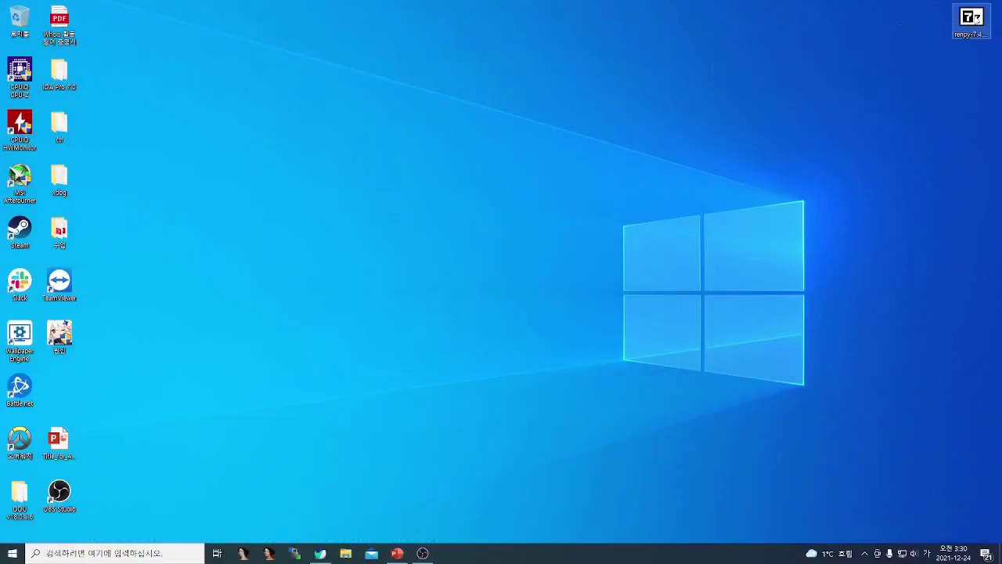
{"action": "left_click_drag", "start_coordinate": [971, 19], "coordinate": [539, 229]}
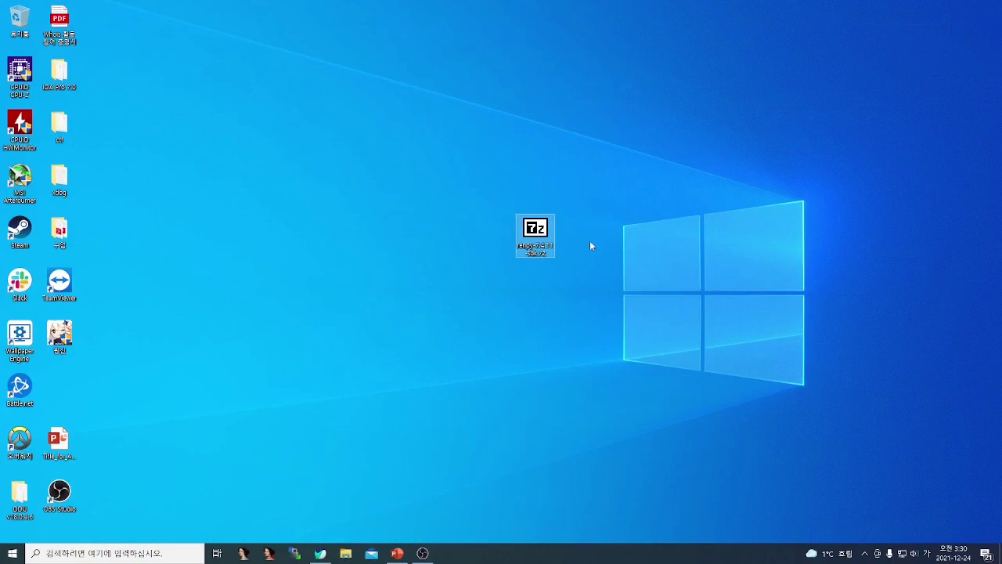
{"action": "double_click", "coordinate": [533, 238]}
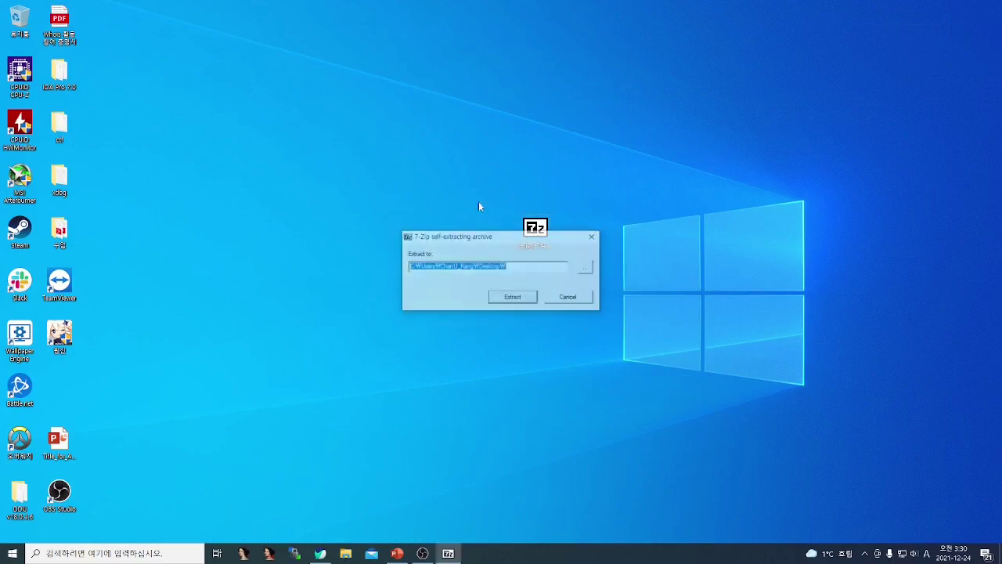
{"action": "left_click", "coordinate": [546, 268]}
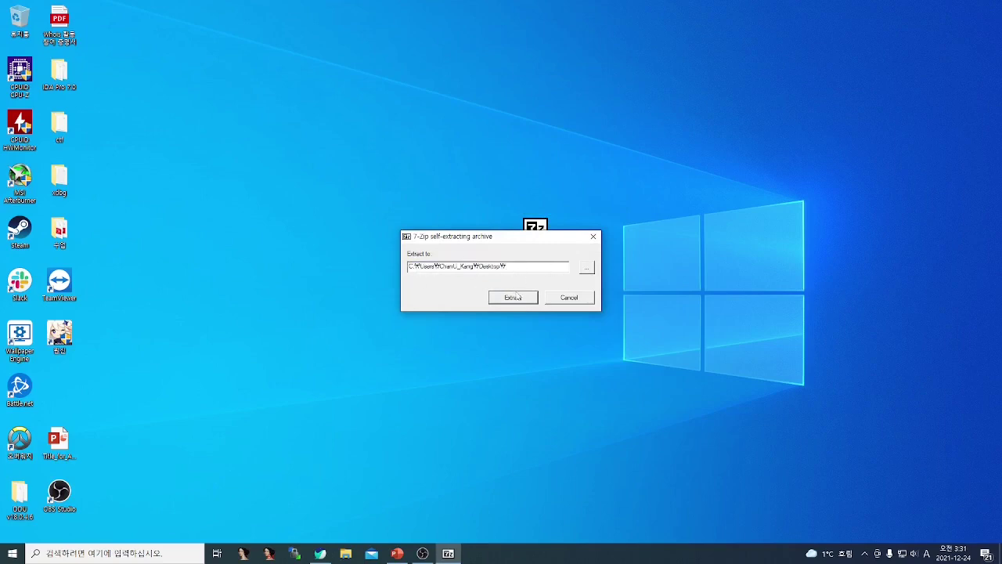
{"action": "left_click", "coordinate": [528, 303]}
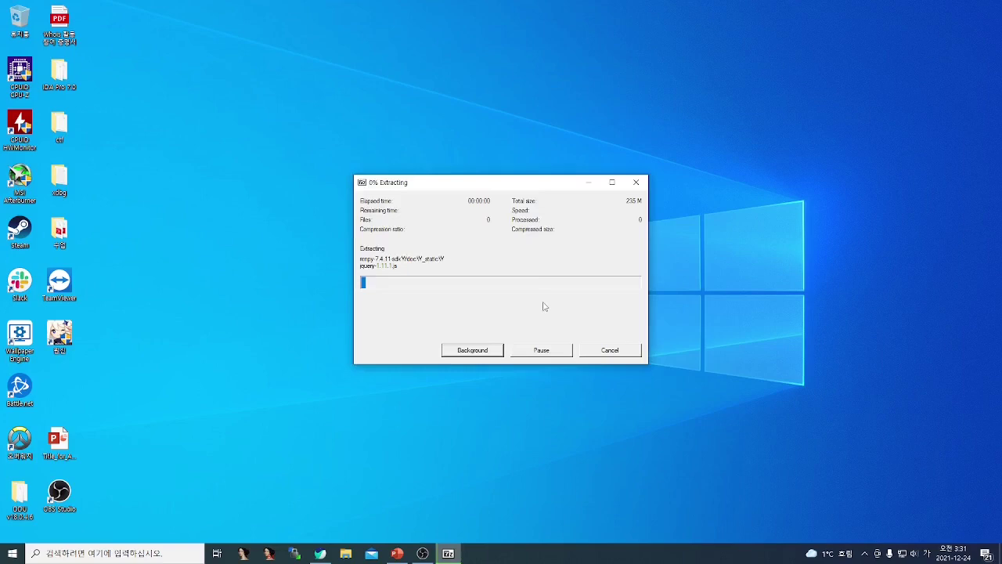
{"action": "left_click_drag", "start_coordinate": [536, 229], "coordinate": [966, 39]}
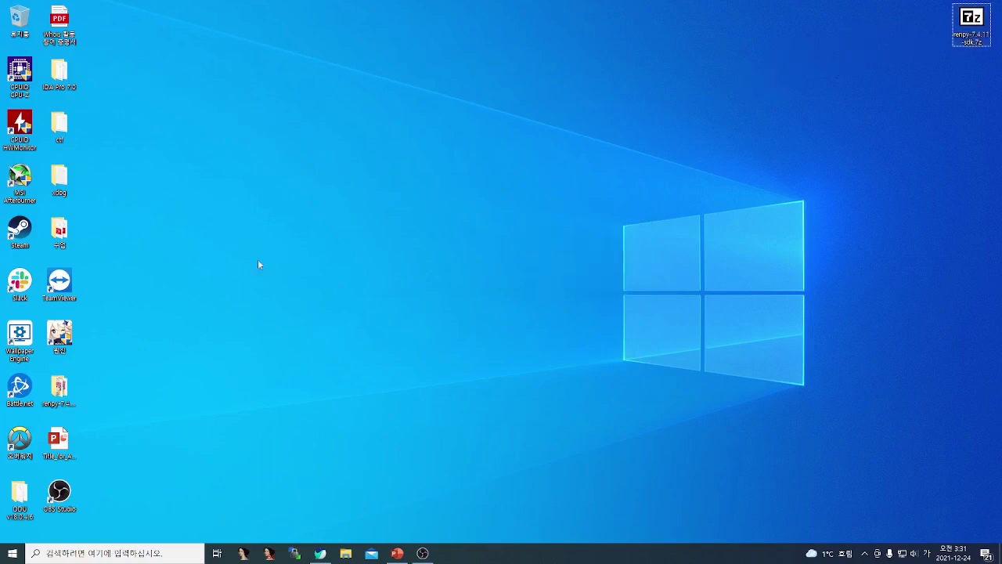
Open the extracted renpy-7.4.11-sdk folder and launch the renpy application
{"action": "double_click", "coordinate": [74, 380]}
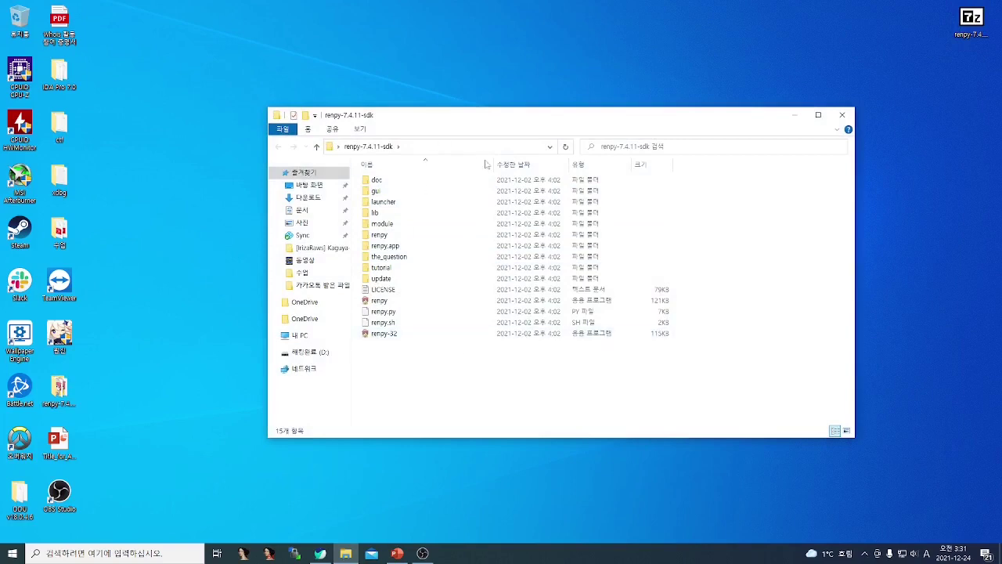
{"action": "double_click", "coordinate": [399, 301]}
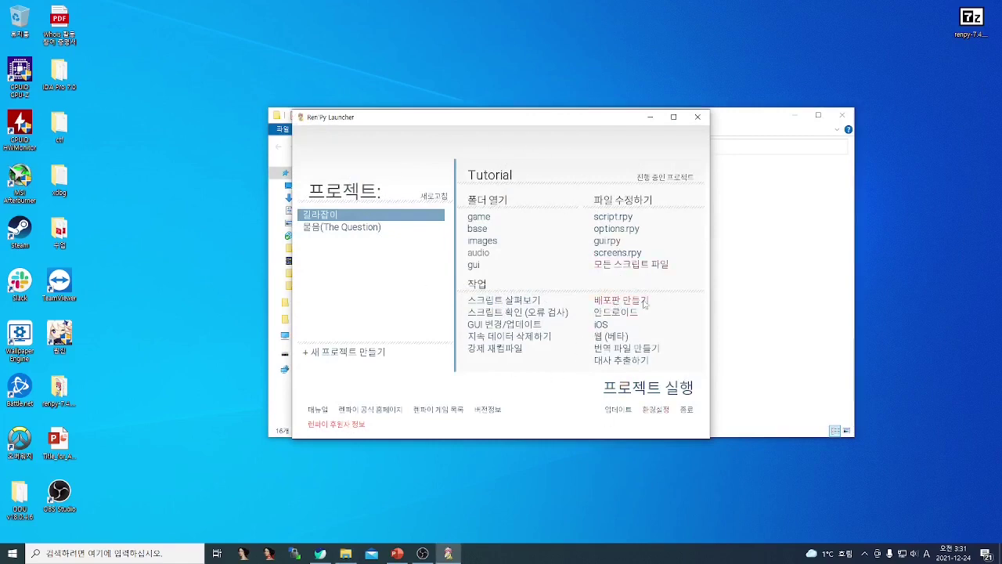
Review the language options in the launcher preferences and return to the project overview
{"action": "left_click", "coordinate": [660, 412]}
{"action": "scroll", "coordinate": [680, 225], "scroll_direction": "down", "scroll_amount": 2}
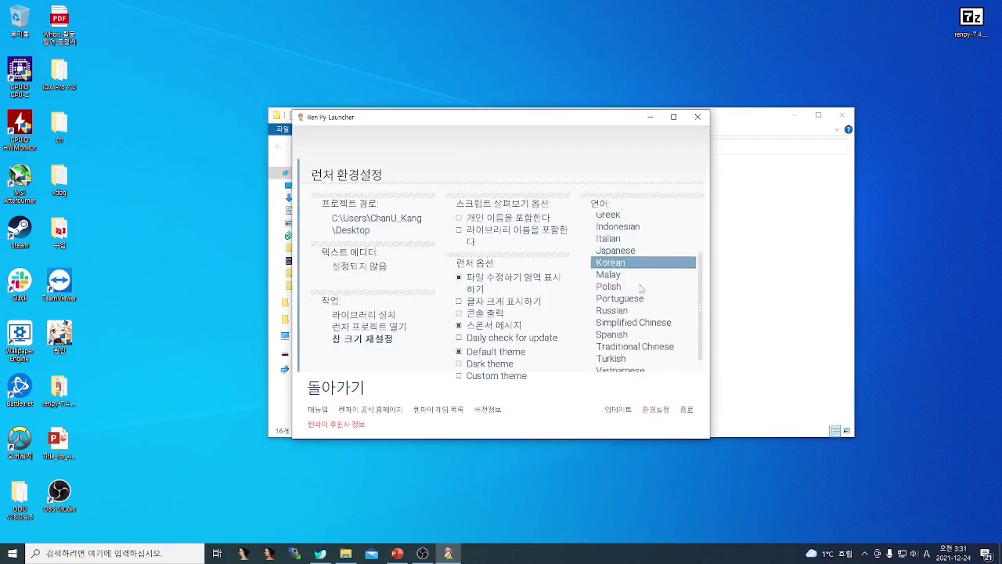
{"action": "scroll", "coordinate": [640, 290], "scroll_direction": "up", "scroll_amount": 1}
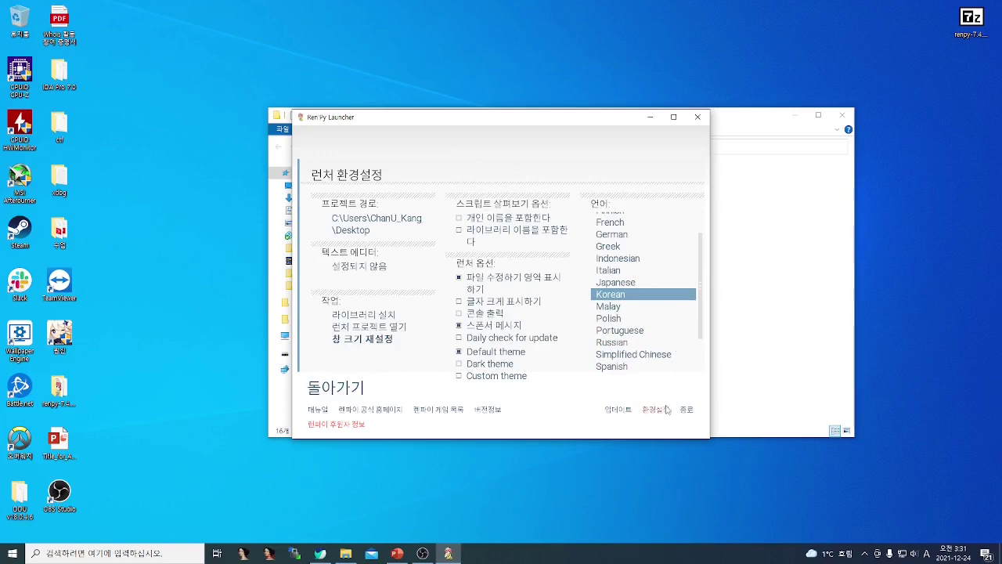
{"action": "scroll", "coordinate": [664, 415], "scroll_direction": "up", "scroll_amount": 1}
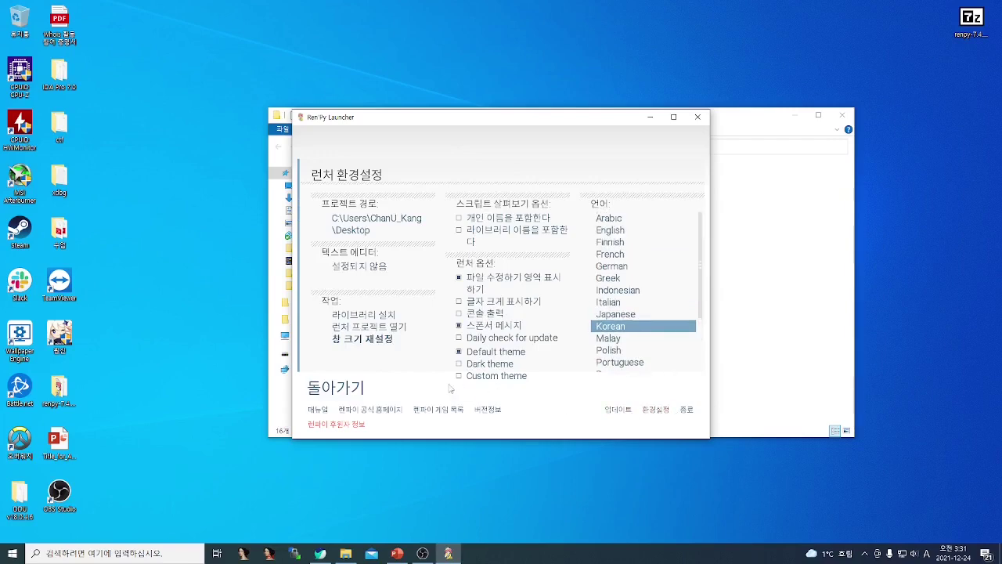
{"action": "left_click", "coordinate": [342, 394]}
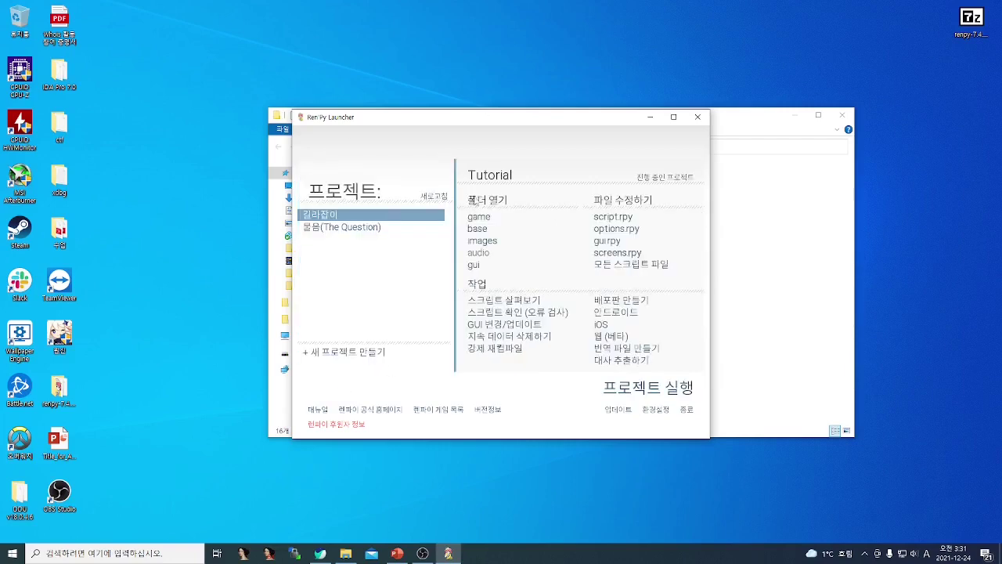
Compare the sample projects Tutorial (길라잡이) and The Question (물음) by selecting them alternately, ending on Tutorial
{"action": "left_click", "coordinate": [413, 226]}
{"action": "left_click", "coordinate": [395, 215]}
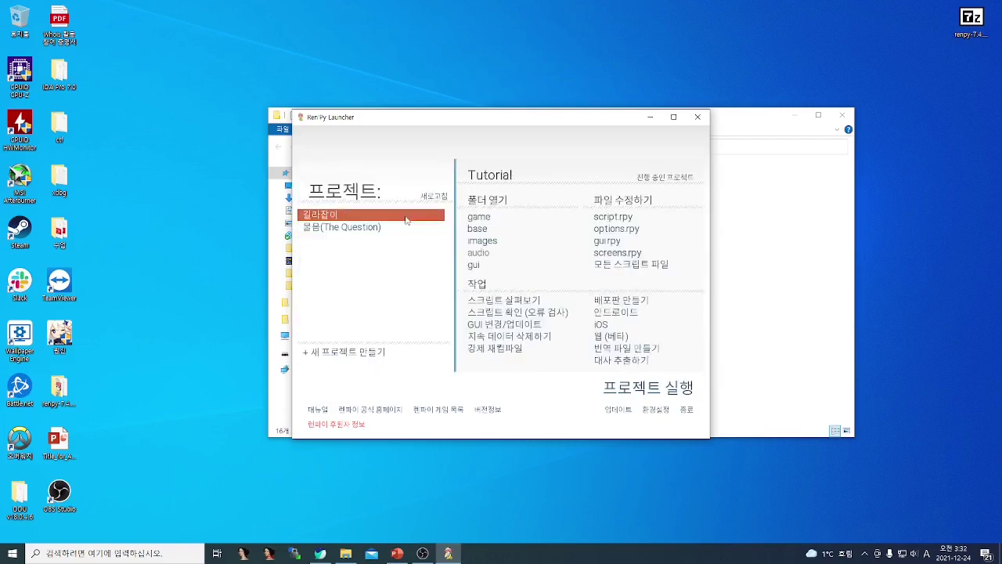
{"action": "left_click", "coordinate": [381, 225]}
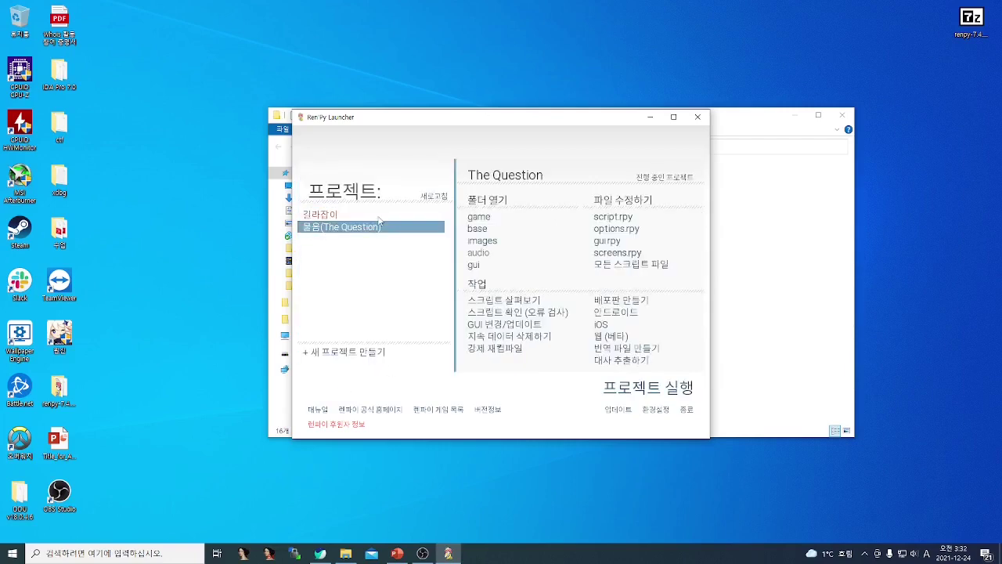
{"action": "left_click", "coordinate": [379, 215]}
{"action": "left_click", "coordinate": [381, 227]}
{"action": "left_click", "coordinate": [384, 216]}
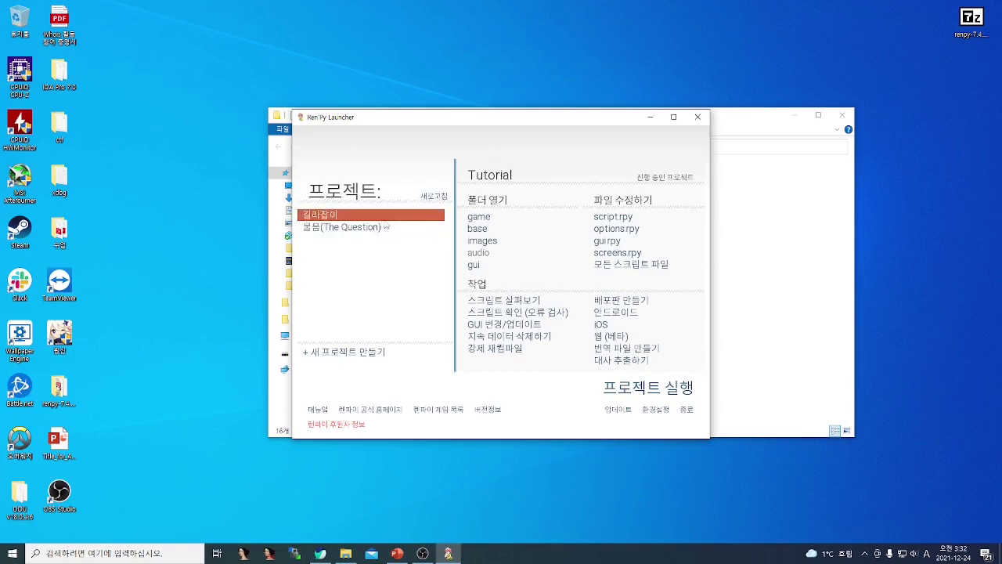
Start a new Korean-language project and name it RenPy_SWTT
{"action": "left_click", "coordinate": [379, 357]}
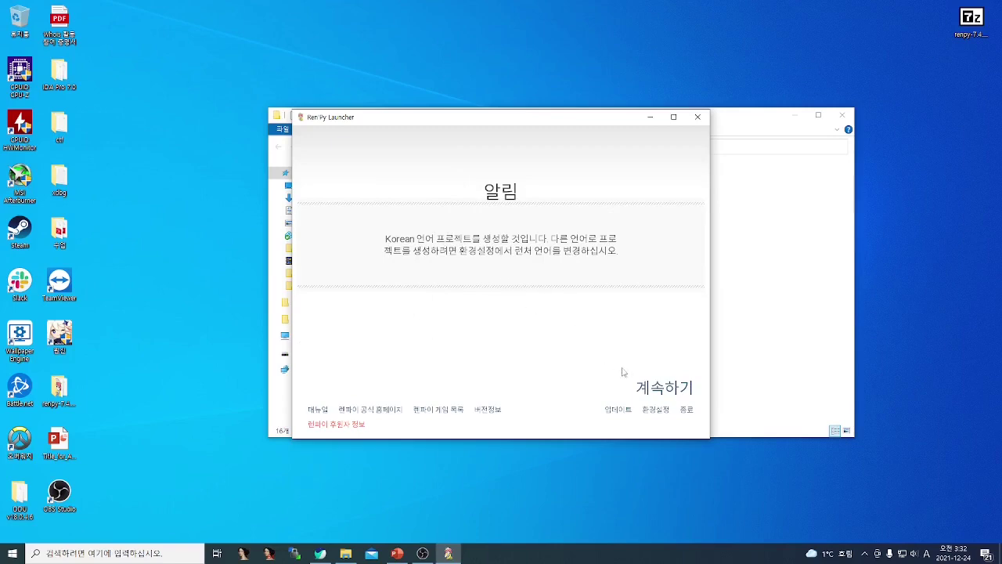
{"action": "left_click", "coordinate": [656, 389]}
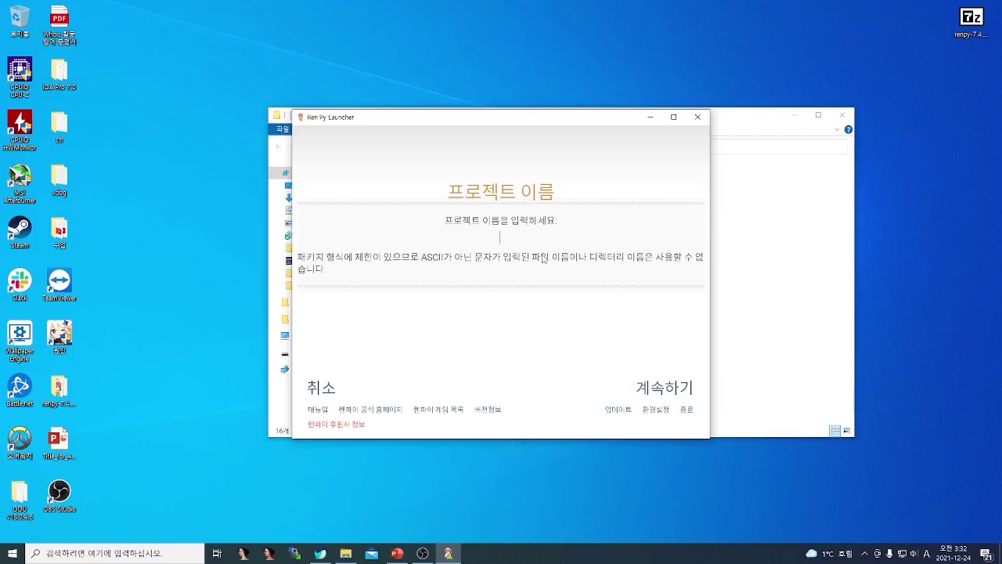
{"action": "type", "text": "RenPy_SWTT"}
{"action": "left_click", "coordinate": [666, 388]}
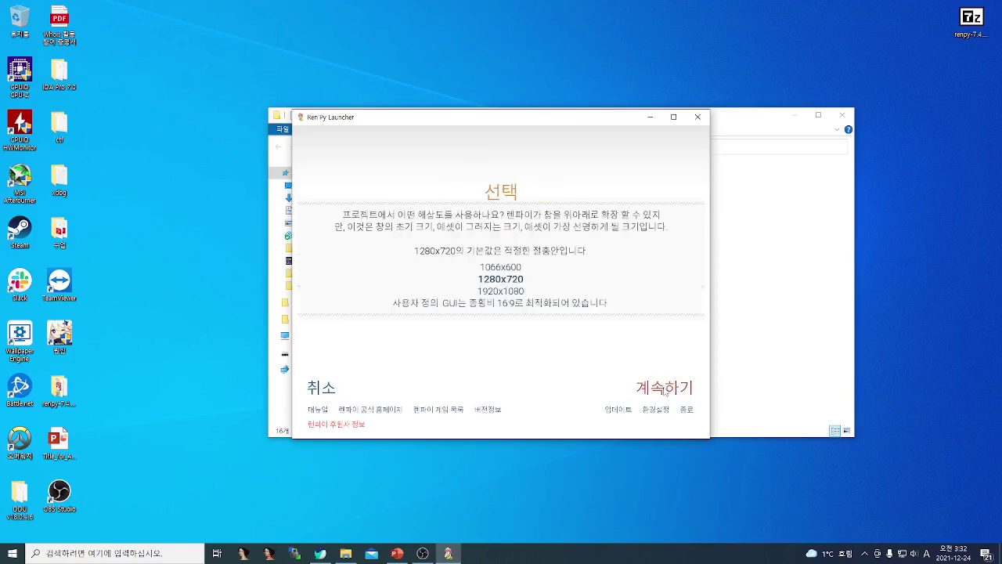
Compare the resolution options for the new project and accept 1280x720
{"action": "left_click", "coordinate": [508, 291]}
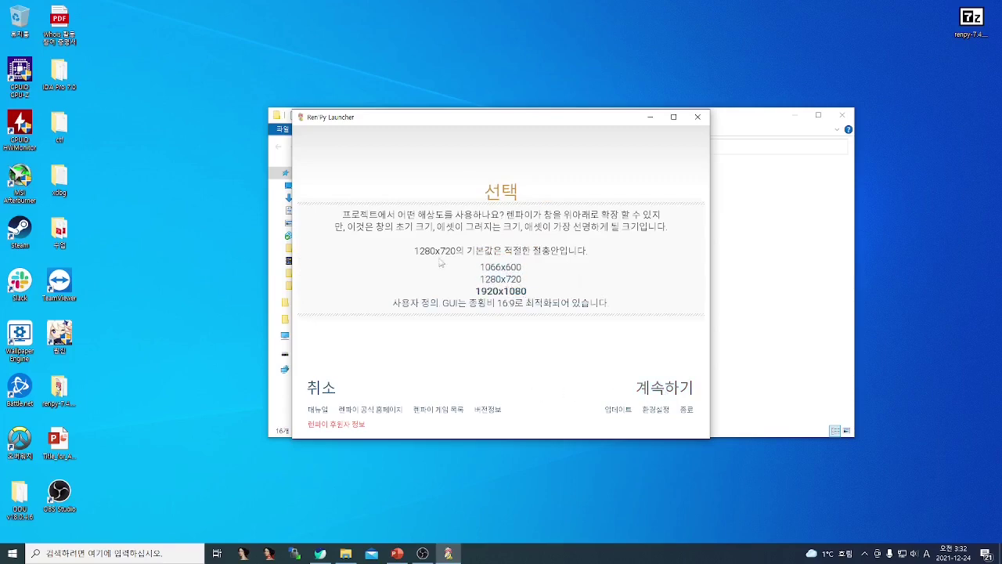
{"action": "left_click", "coordinate": [524, 286]}
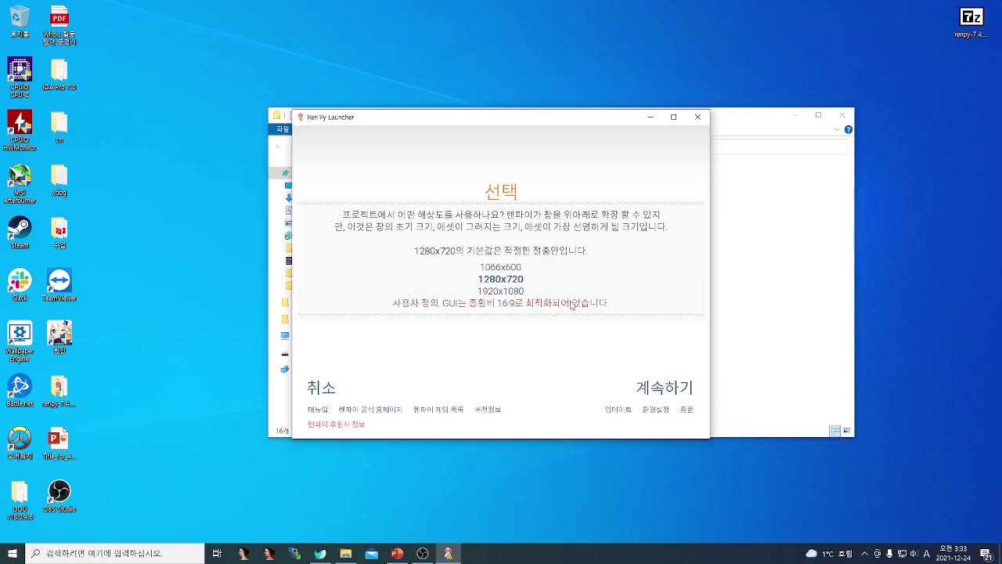
{"action": "left_click", "coordinate": [572, 304]}
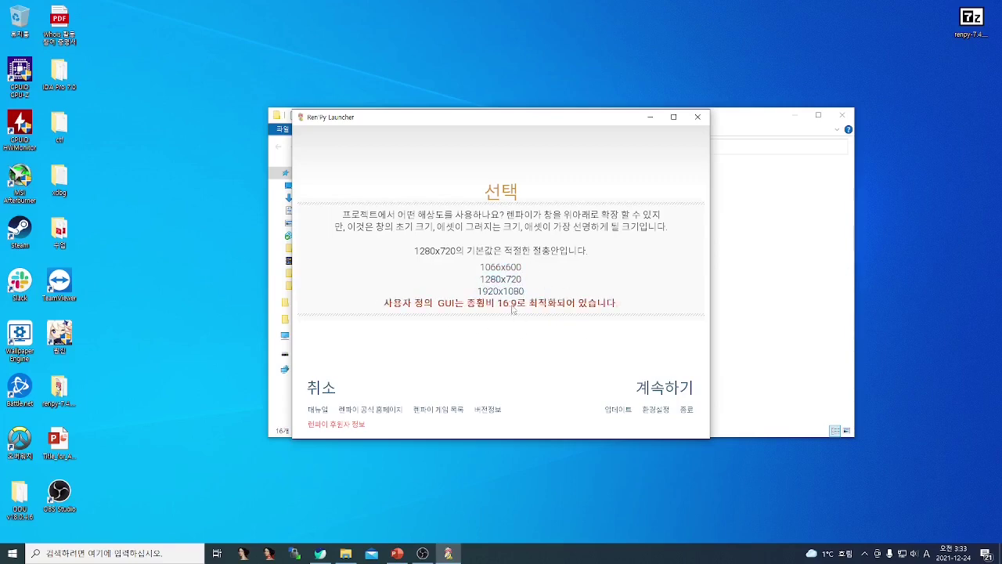
{"action": "left_click", "coordinate": [509, 280]}
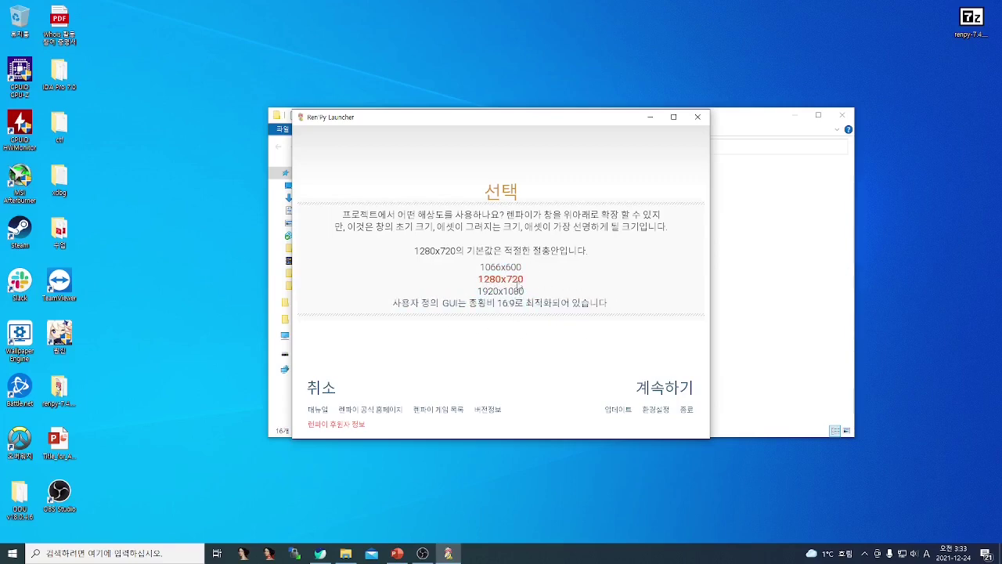
{"action": "left_click", "coordinate": [672, 385]}
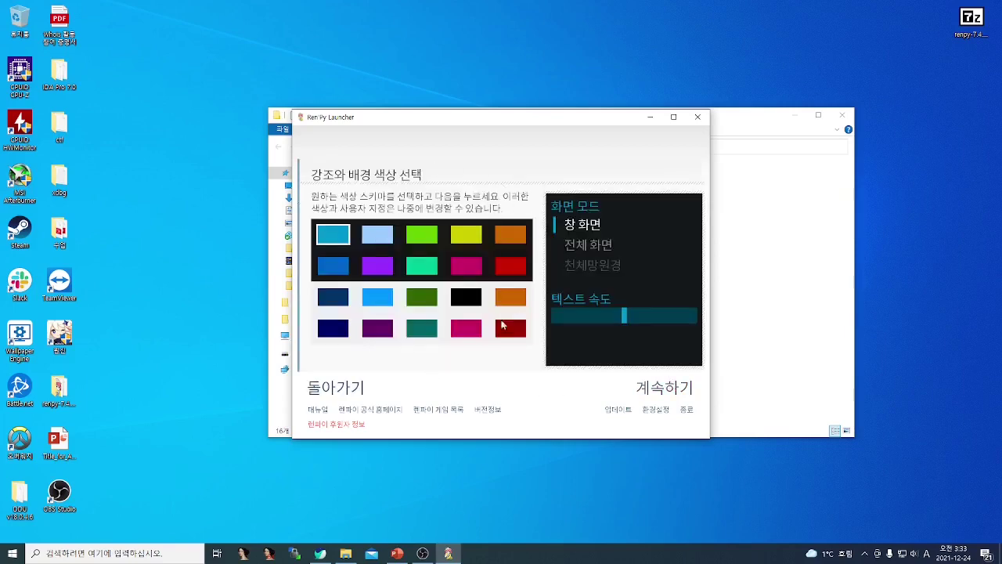
Try several accent colours on the dark background and choose the mint green colour scheme
{"action": "left_click", "coordinate": [517, 264]}
{"action": "left_click", "coordinate": [424, 266]}
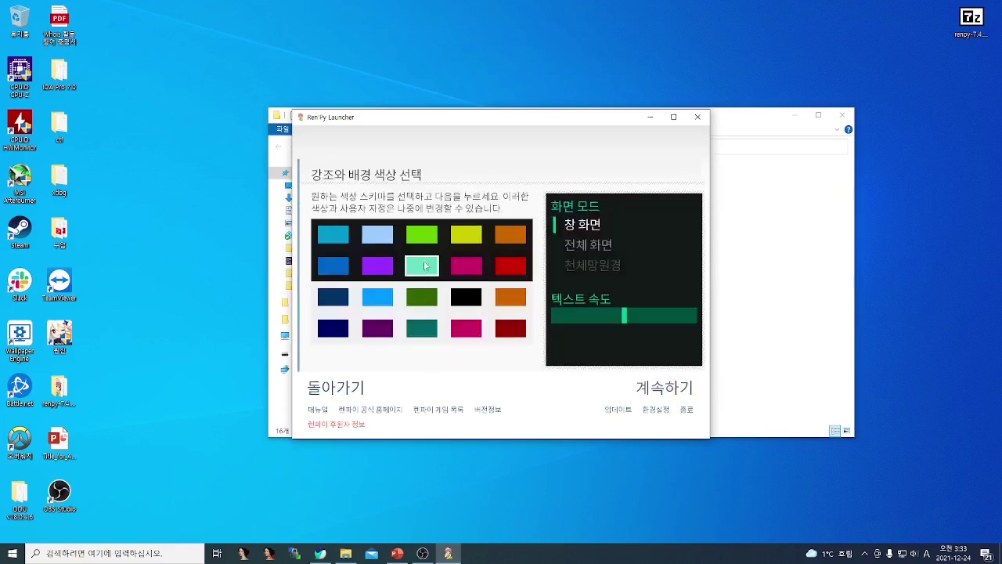
{"action": "left_click", "coordinate": [363, 267]}
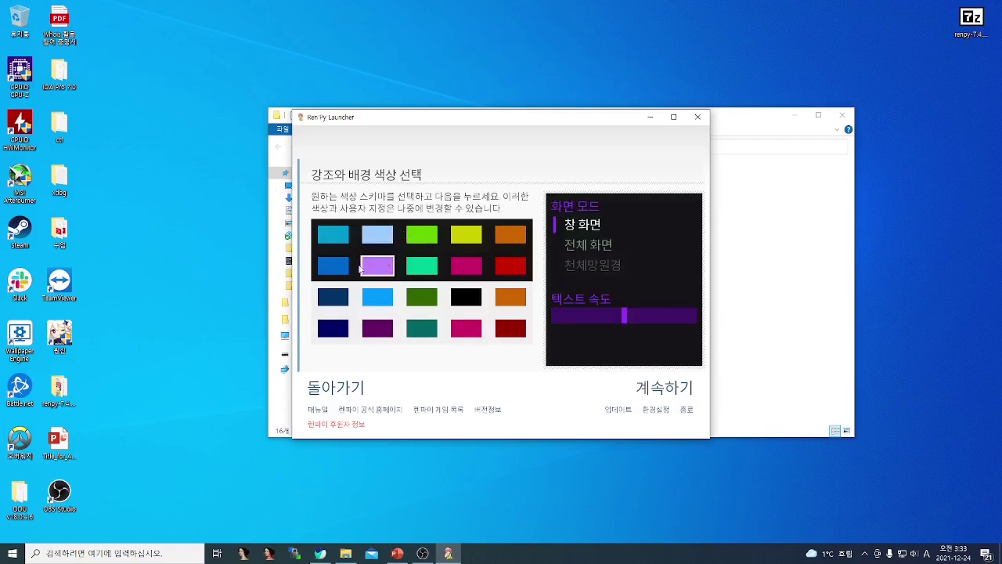
{"action": "left_click", "coordinate": [334, 266]}
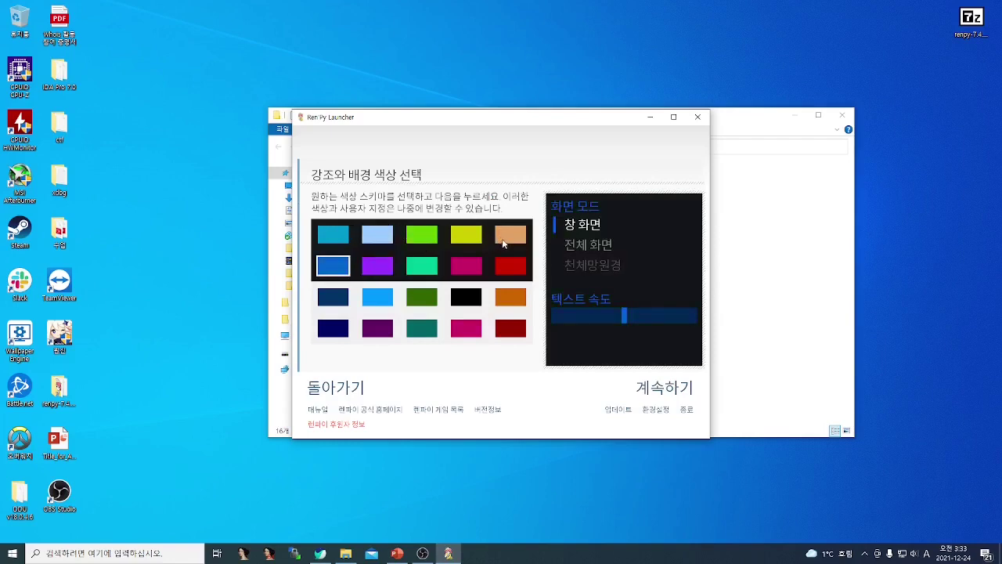
{"action": "left_click", "coordinate": [503, 244]}
{"action": "left_click", "coordinate": [466, 234]}
{"action": "left_click", "coordinate": [423, 266]}
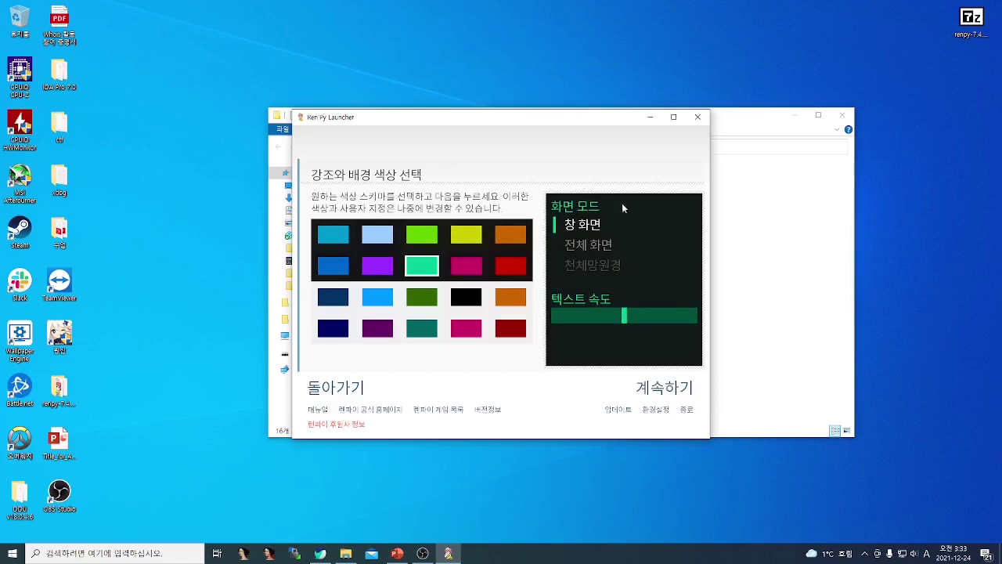
Try the full-screen mode (전체 화면) and text speed controls in the theme preview, and generate the project with the chosen colour scheme
{"action": "left_click", "coordinate": [599, 246]}
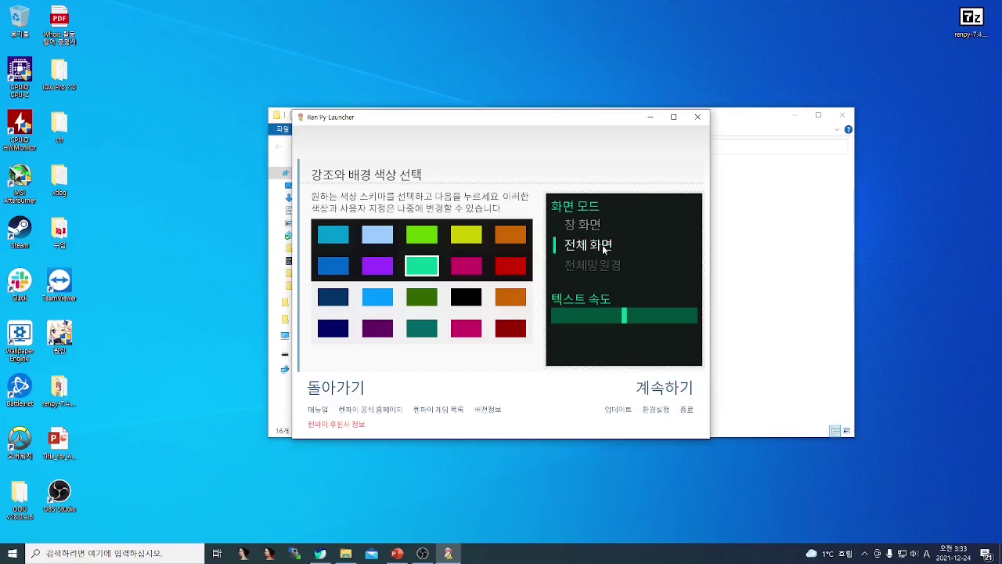
{"action": "left_click", "coordinate": [593, 229]}
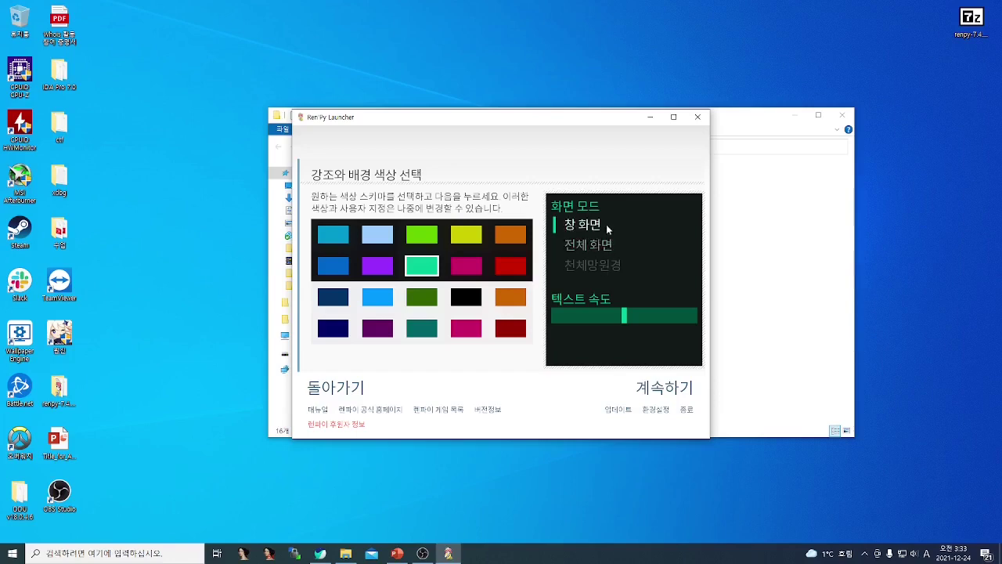
{"action": "mouse_move", "coordinate": [490, 129]}
{"action": "left_mouse_down"}
{"action": "mouse_move", "coordinate": [447, 128]}
{"action": "mouse_move", "coordinate": [493, 135]}
{"action": "left_mouse_up"}
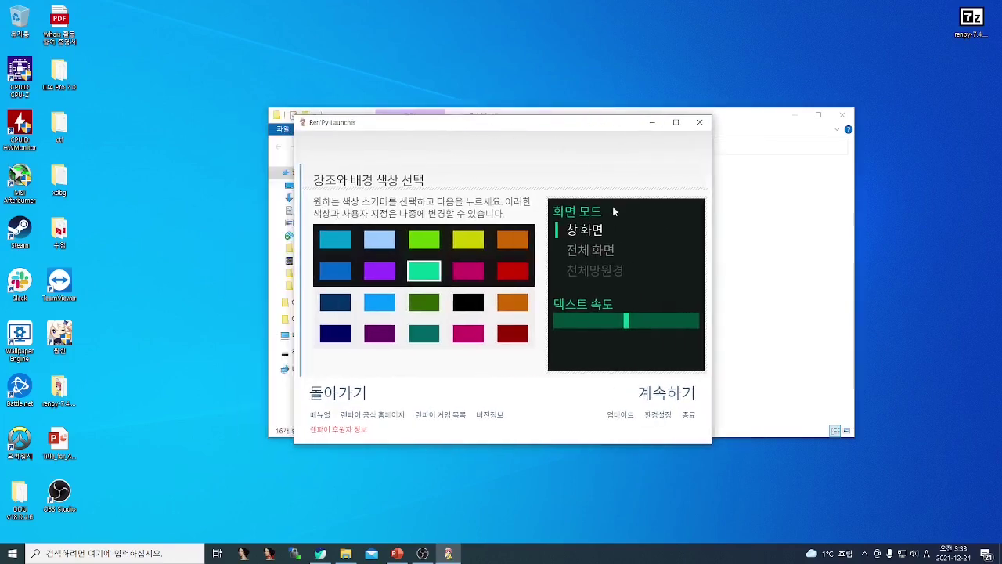
{"action": "left_click", "coordinate": [571, 251]}
{"action": "left_click_drag", "start_coordinate": [575, 135], "coordinate": [588, 128]}
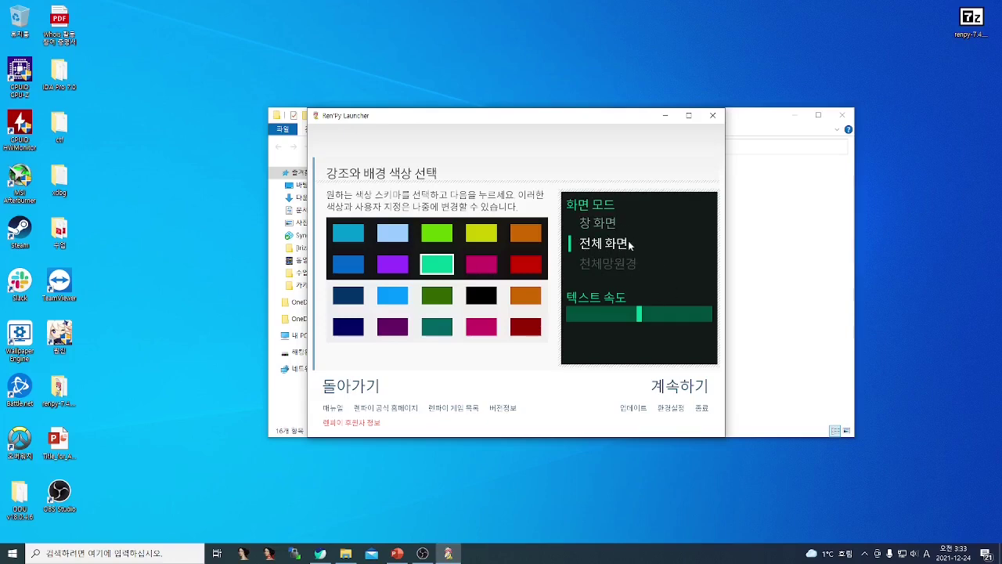
{"action": "mouse_move", "coordinate": [639, 314]}
{"action": "left_mouse_down"}
{"action": "mouse_move", "coordinate": [719, 314]}
{"action": "mouse_move", "coordinate": [641, 315]}
{"action": "left_mouse_up"}
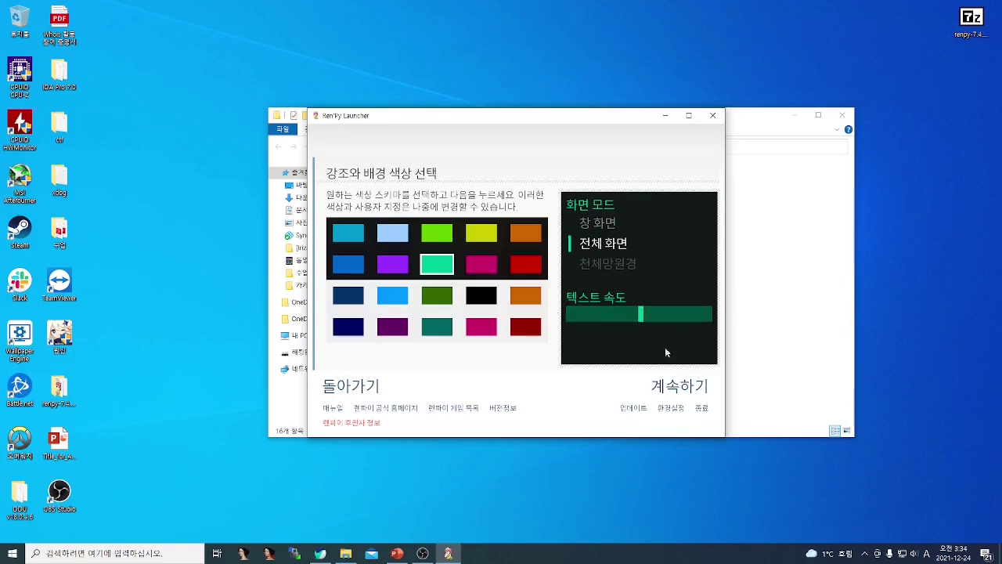
{"action": "left_click", "coordinate": [678, 394]}
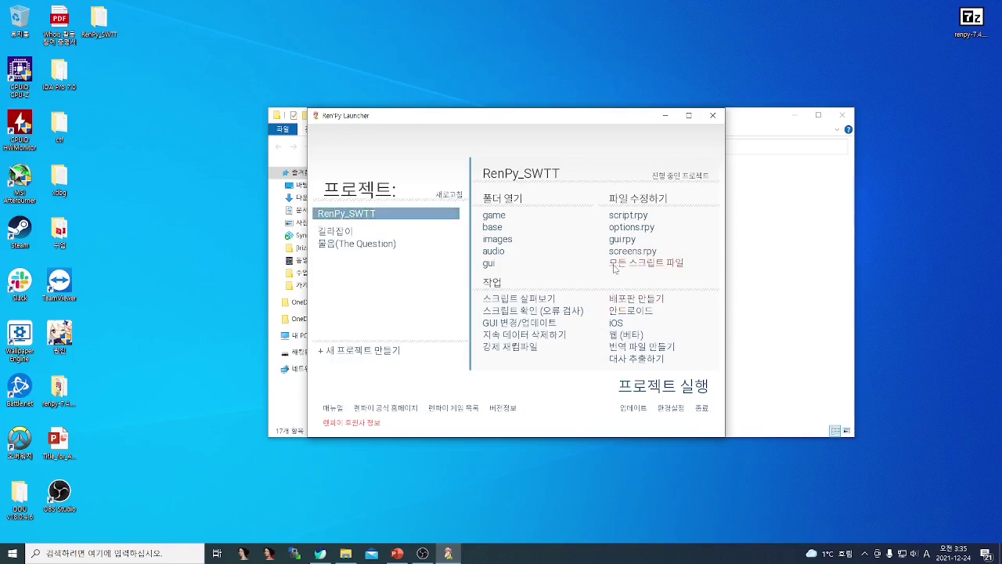
Open the project's script.rpy for editing, installing Atom as the script editor
{"action": "left_click", "coordinate": [631, 217]}
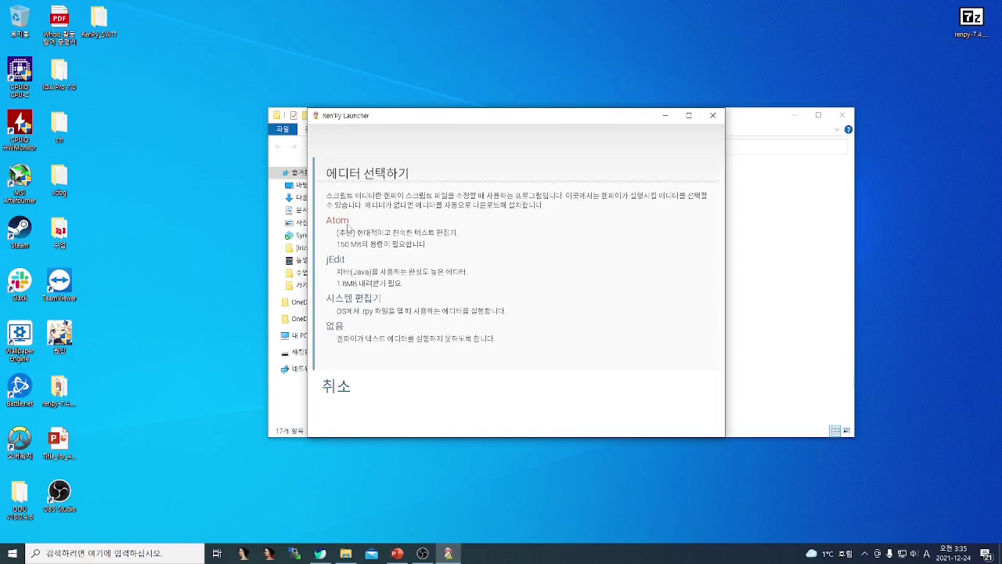
{"action": "left_click", "coordinate": [344, 223]}
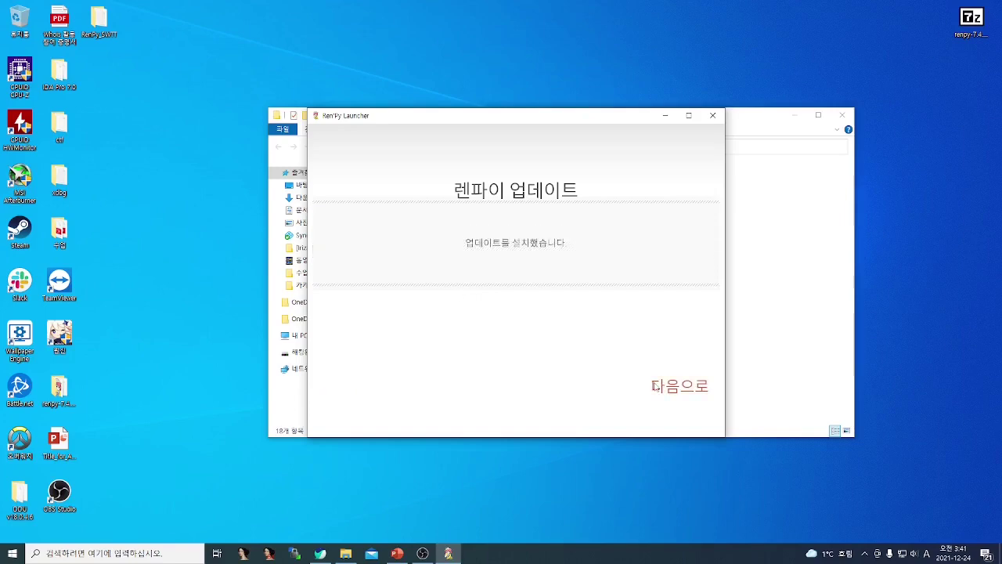
{"action": "left_click", "coordinate": [681, 390]}
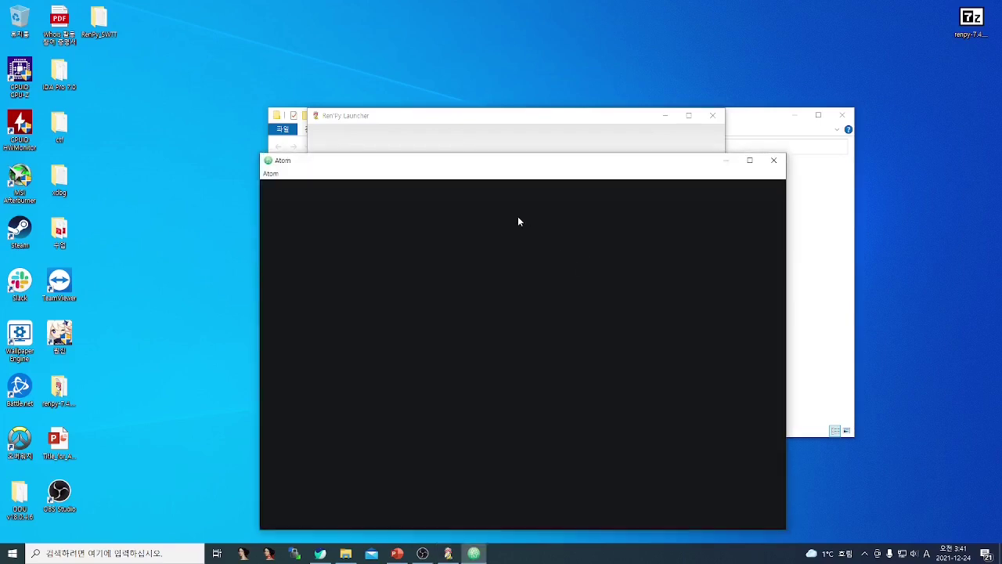
{"action": "left_click_drag", "start_coordinate": [447, 166], "coordinate": [452, 103]}
{"action": "left_click", "coordinate": [697, 203]}
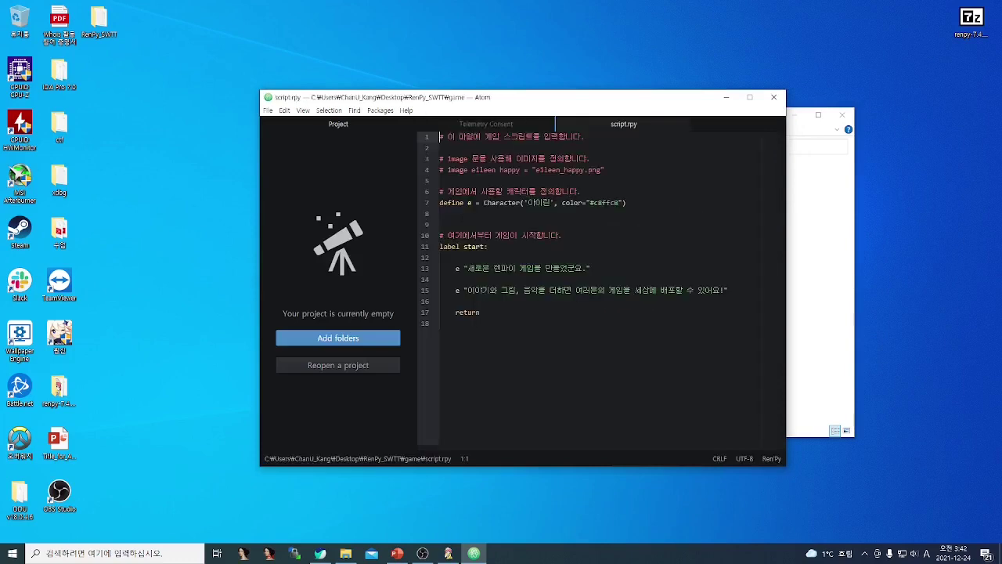
Look through the default code in script.rpy and run the RenPy_SWTT project from the Ren'Py Launcher
{"action": "left_click_drag", "start_coordinate": [440, 136], "coordinate": [600, 317]}
{"action": "left_click", "coordinate": [599, 323]}
{"action": "left_click", "coordinate": [448, 553]}
{"action": "left_click", "coordinate": [652, 385]}
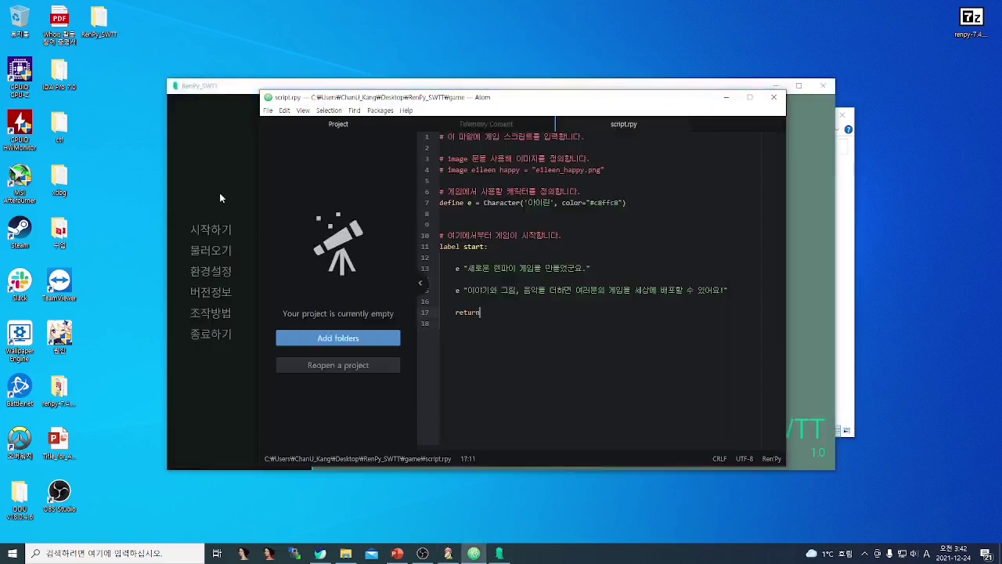
Open the preferences (환경설정) in the running game and try the full-screen mode (전체 화면)
{"action": "left_click", "coordinate": [219, 199]}
{"action": "left_click", "coordinate": [222, 274]}
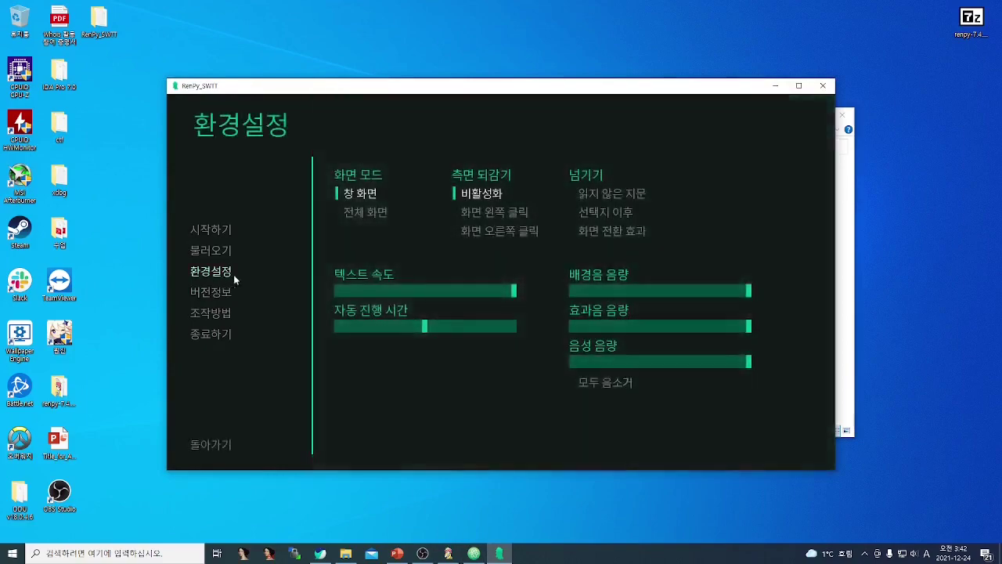
{"action": "left_click", "coordinate": [381, 220]}
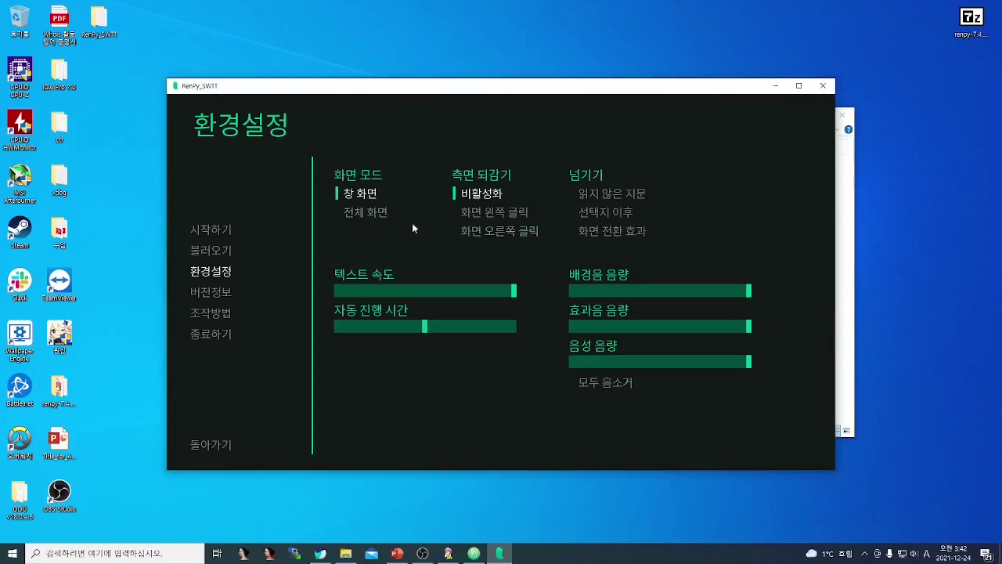
Start the game (시작하기) and advance through both of 아이린's dialogue lines back to the main menu
{"action": "left_click", "coordinate": [228, 233]}
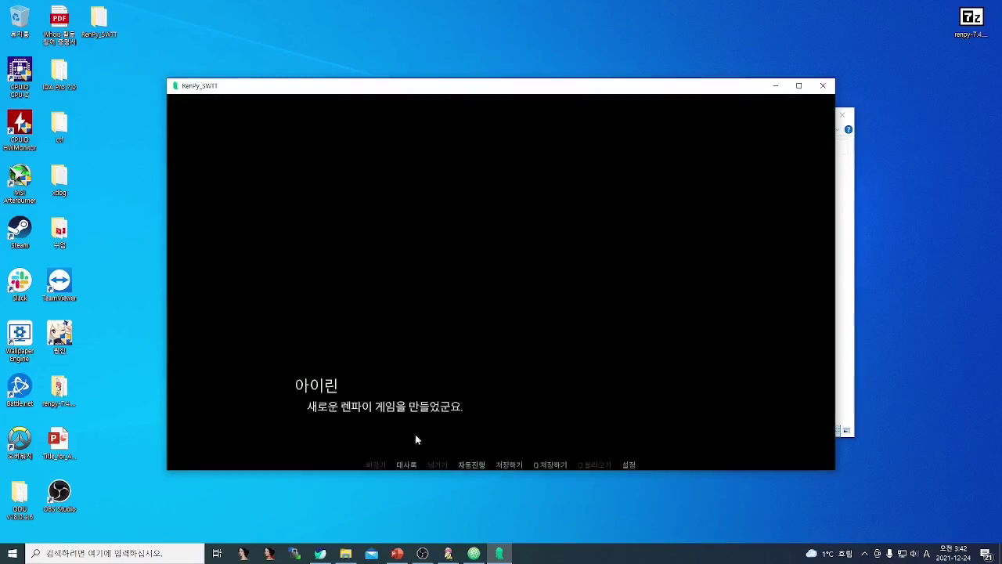
{"action": "left_click", "coordinate": [439, 420]}
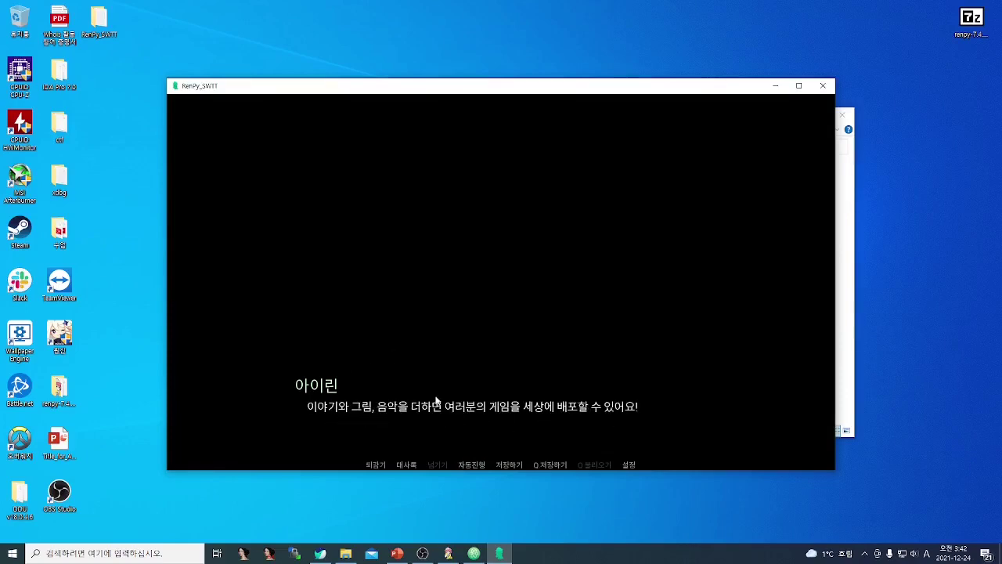
{"action": "left_click", "coordinate": [570, 410]}
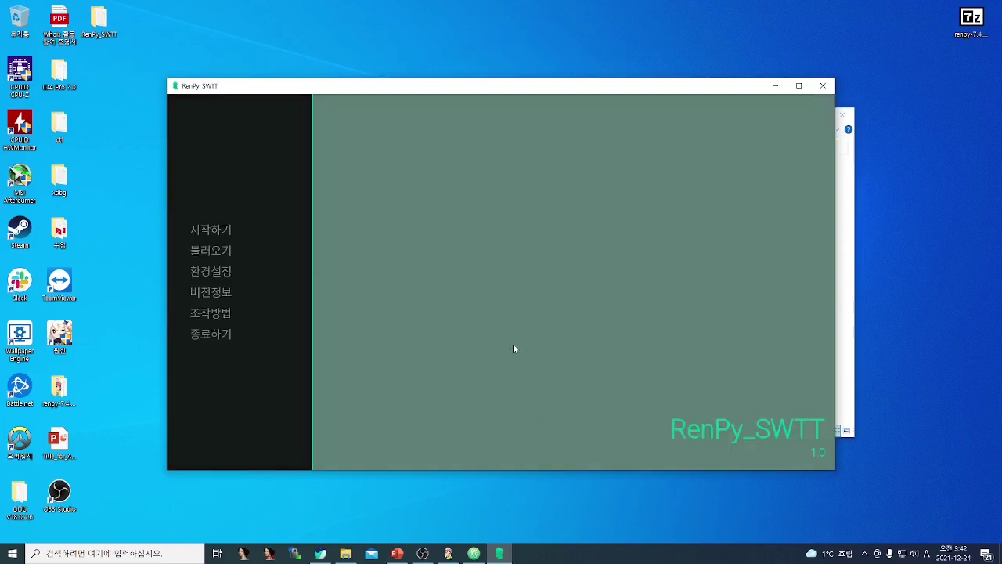
Return to script.rpy in Atom, review the second dialogue line under label start, and close the editor
{"action": "left_click", "coordinate": [474, 554]}
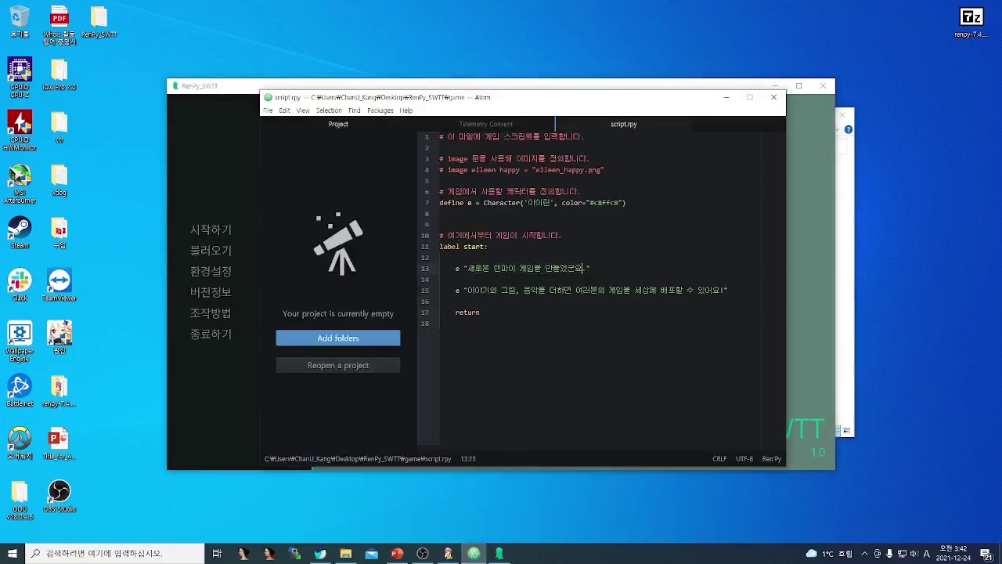
{"action": "left_click_drag", "start_coordinate": [463, 290], "coordinate": [706, 290]}
{"action": "left_click", "coordinate": [706, 289]}
{"action": "left_click", "coordinate": [620, 326]}
{"action": "left_click", "coordinate": [774, 97]}
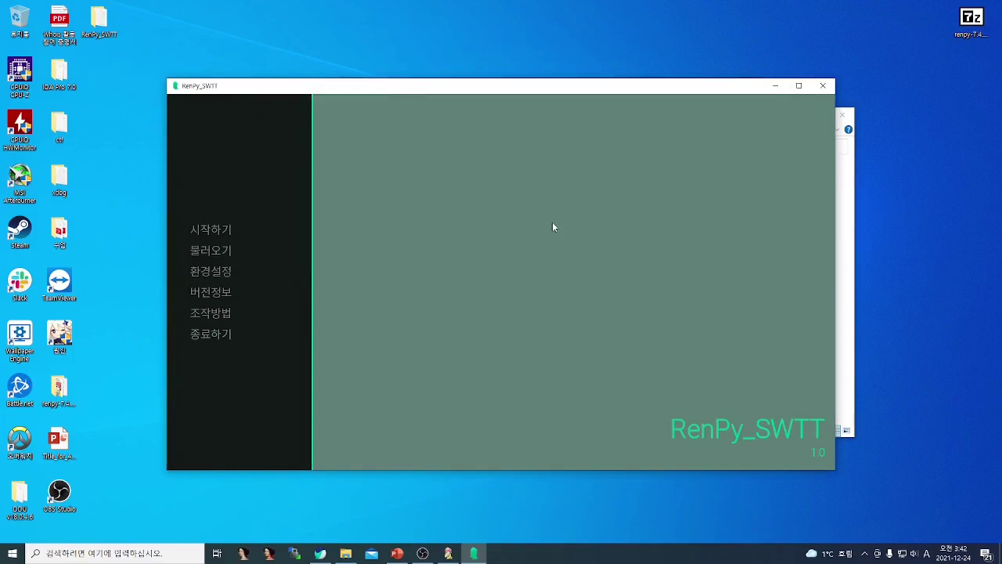
Switch to the Title_for_All_2021 presentation in PowerPoint
{"action": "left_click", "coordinate": [399, 552]}
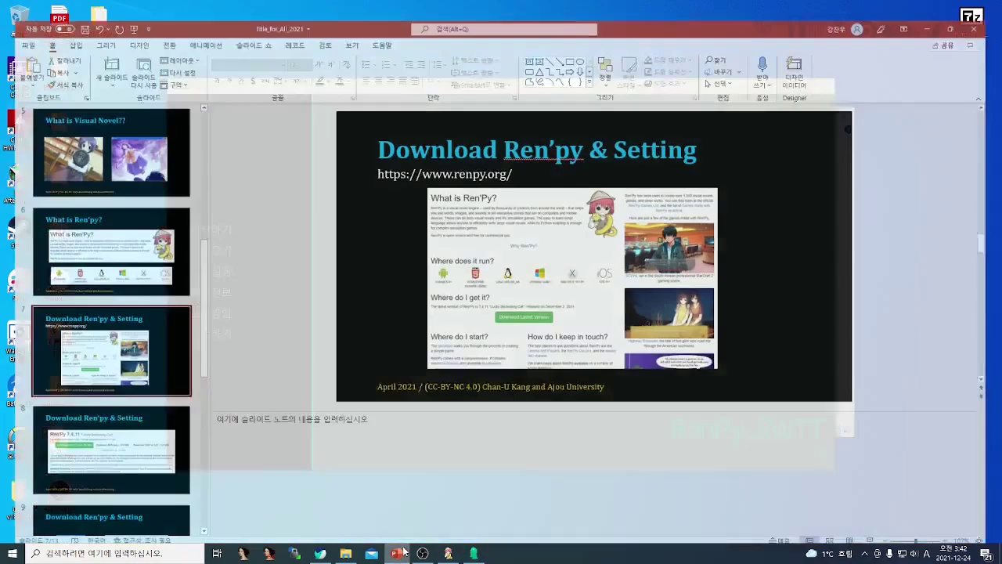